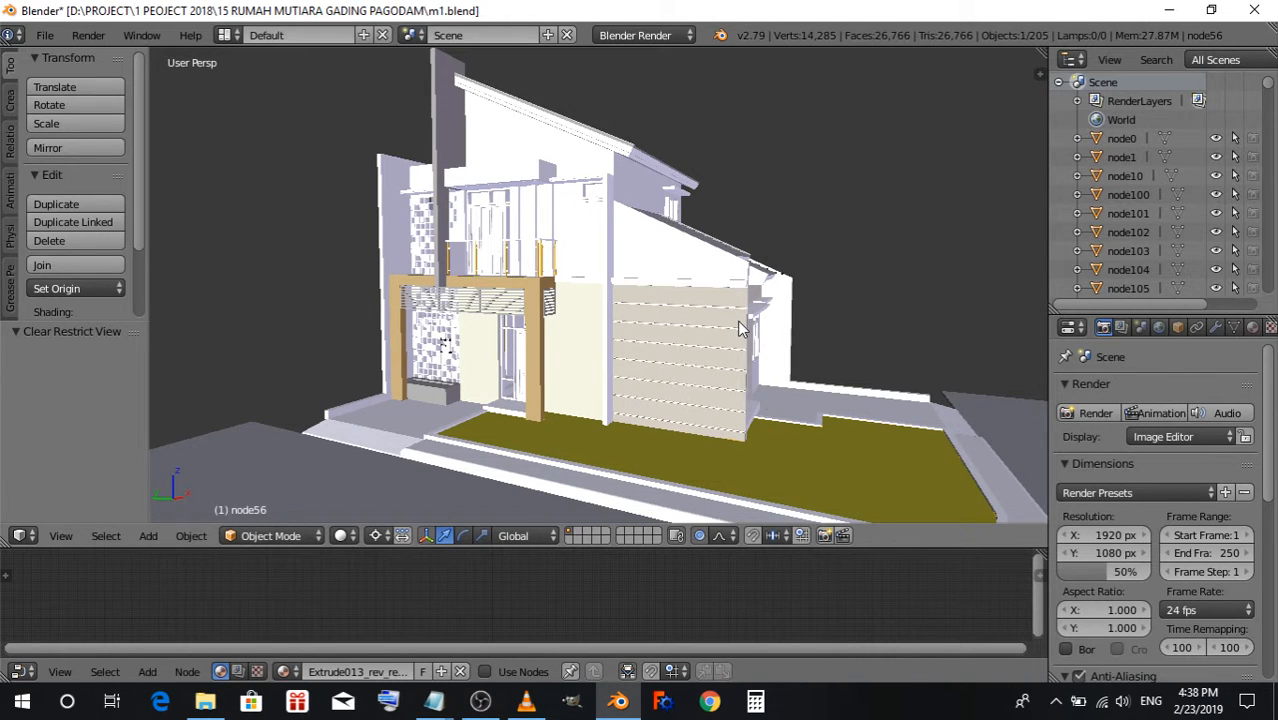
Select the road, driveway ramp and carport floor pieces in front of the house one at a time.
scroll(640, 284, down, 3)
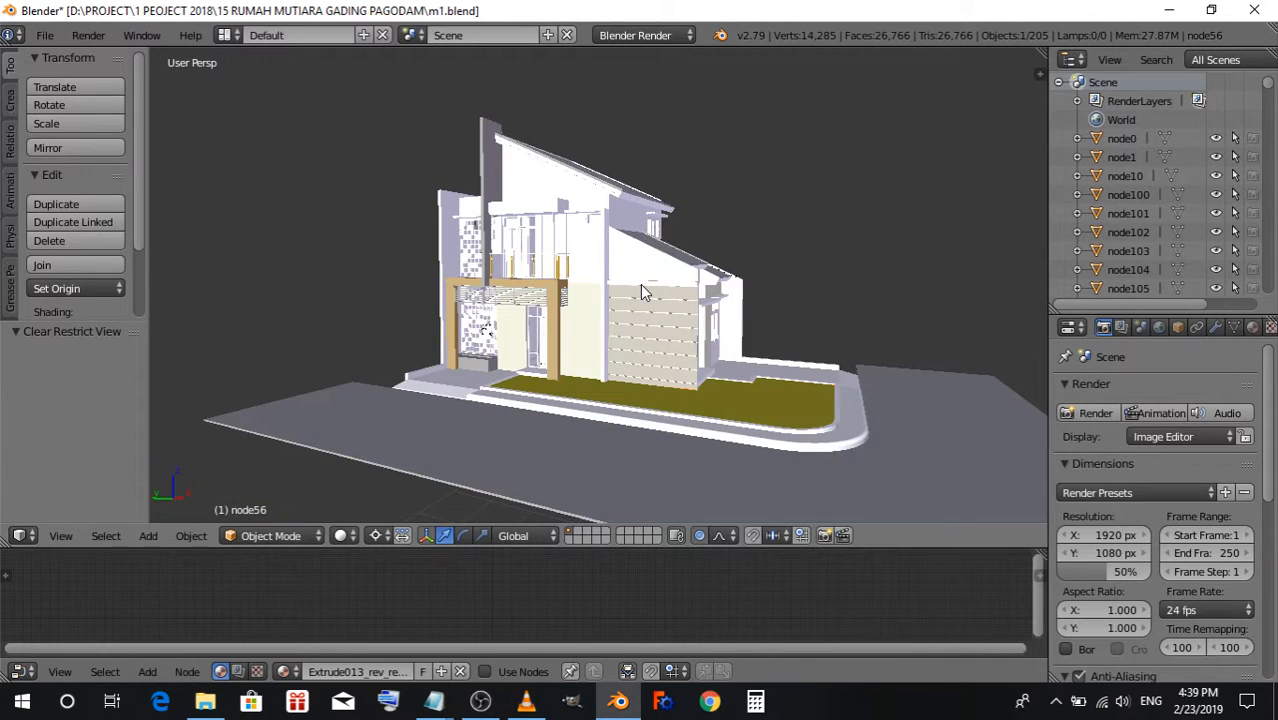
middle_drag(824, 277, 797, 315)
middle_drag(421, 350, 663, 358)
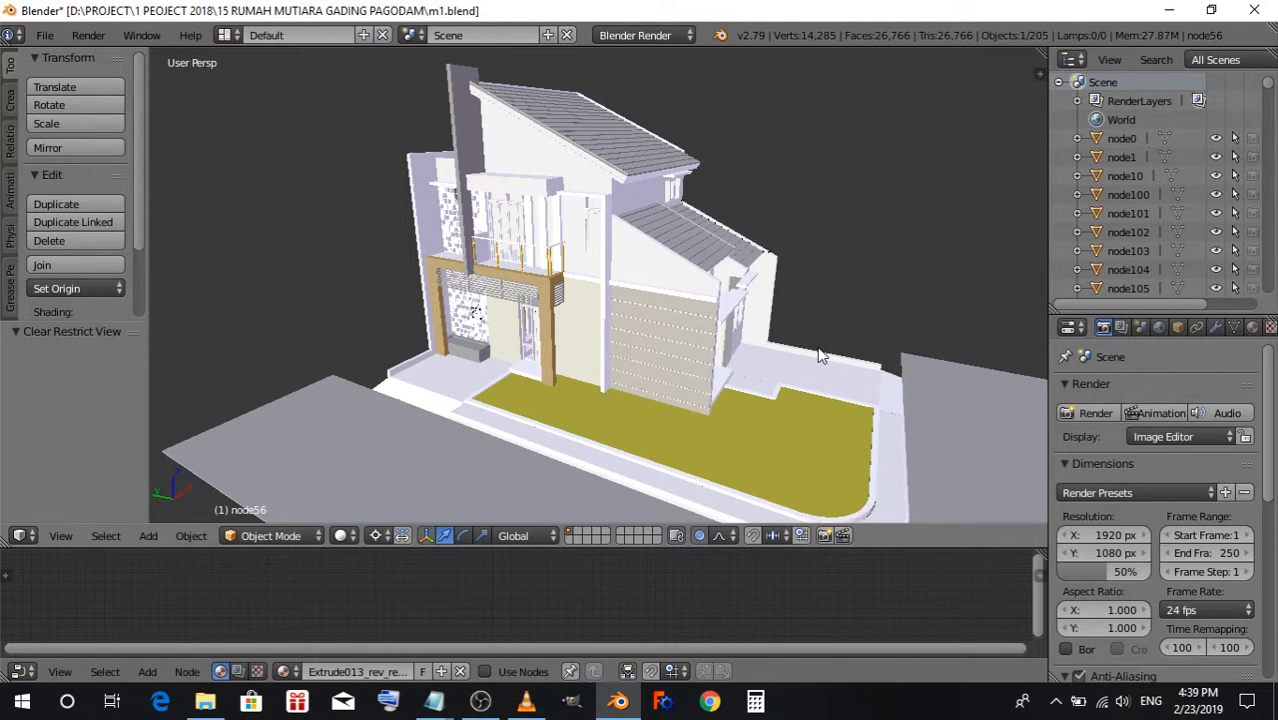
scroll(505, 351, down, 2)
scroll(645, 353, up, 2)
right_click(418, 391)
right_click(322, 409)
right_click(441, 376)
right_click(396, 396)
right_click(389, 408)
right_click(412, 399)
right_click(331, 394)
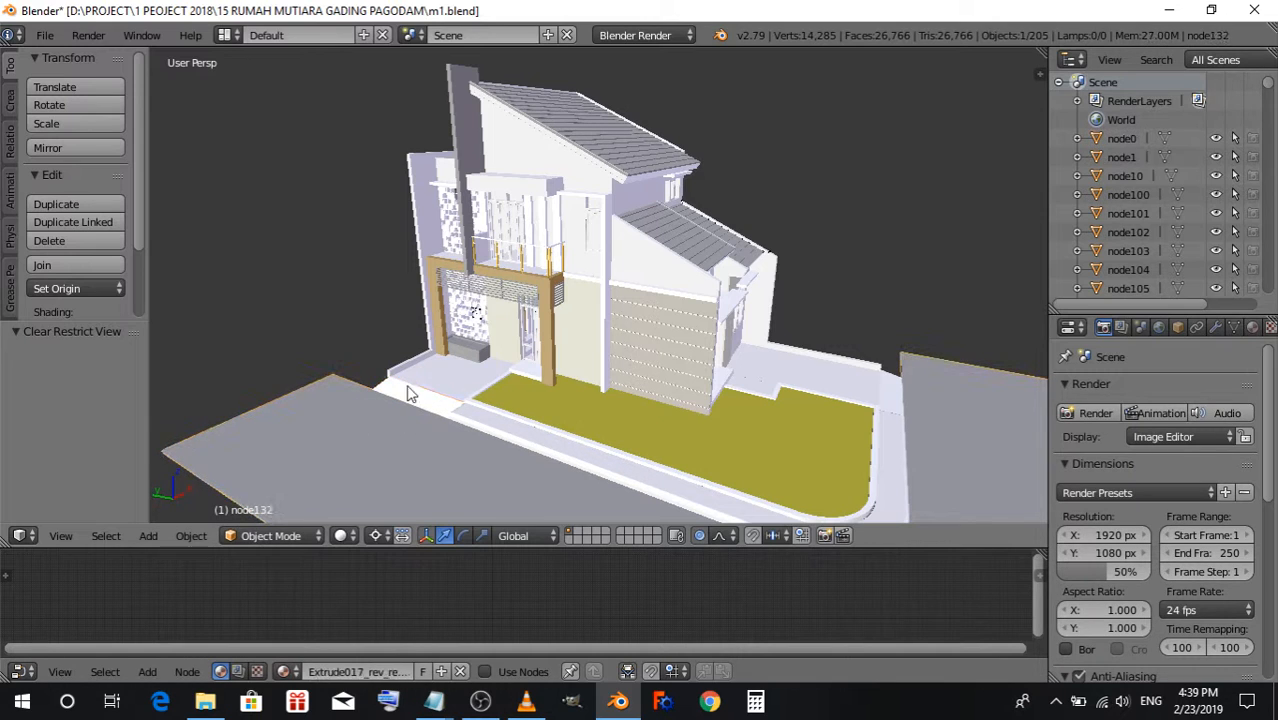
right_click(331, 394)
Select individual pieces of the upper facade one at a time, ending with the canopy piece above the balcony.
right_click(417, 216)
right_click(444, 174)
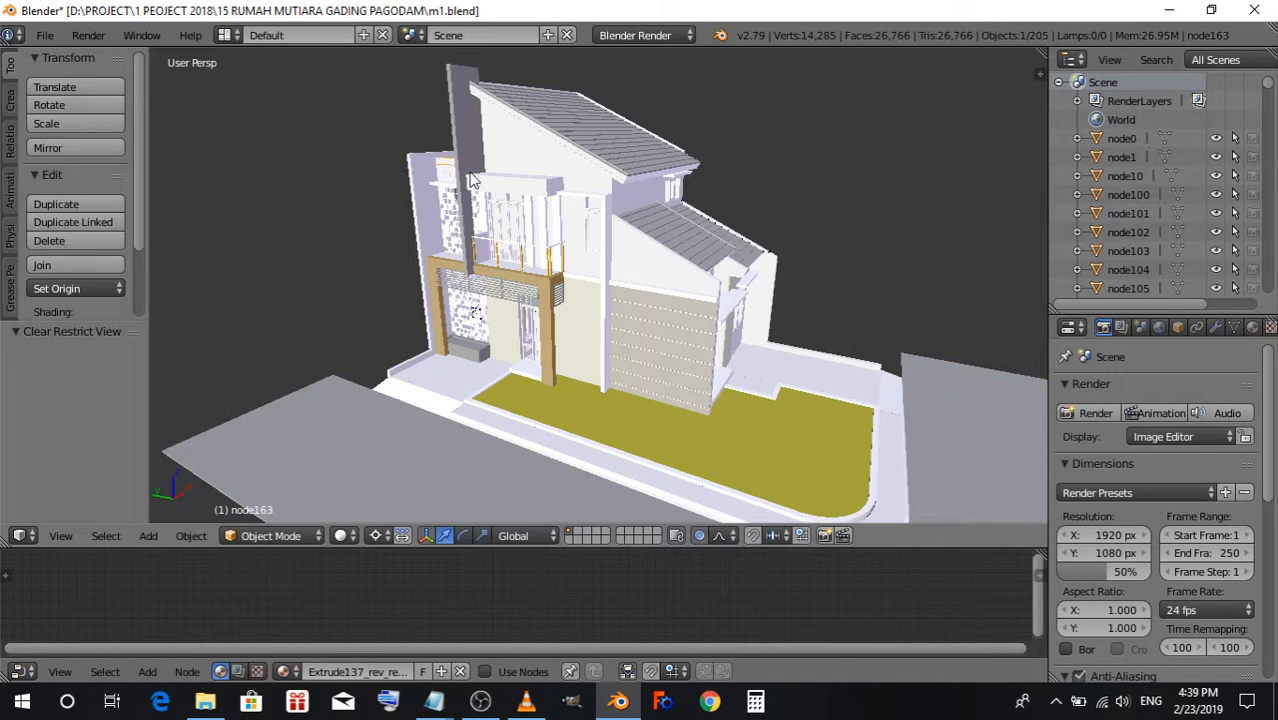
right_click(488, 192)
right_click(475, 163)
right_click(509, 149)
right_click(616, 254)
right_click(603, 211)
right_click(563, 173)
right_click(529, 154)
right_click(509, 179)
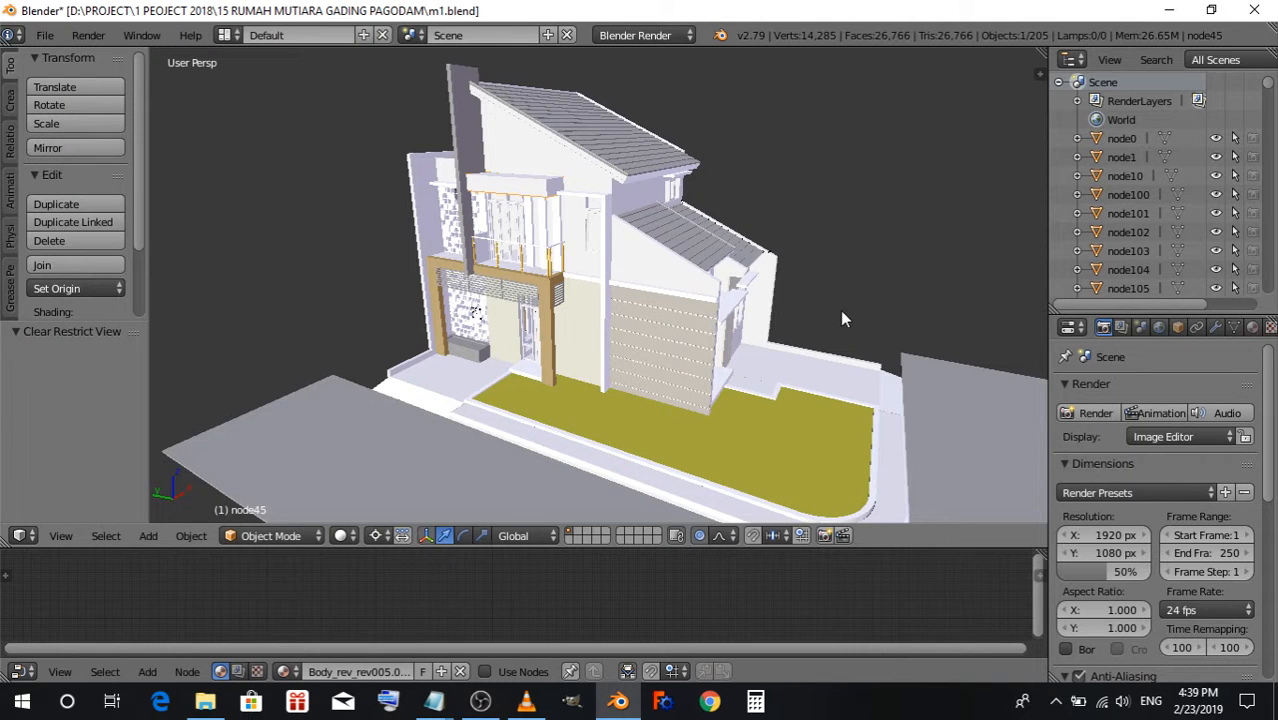
Add the road, driveway ramp, carport floor, side wall and wooden entrance frame to the selection and deselect everything.
mouse_move(840, 310)
middle_down()
mouse_move(774, 308)
mouse_move(847, 301)
middle_up()
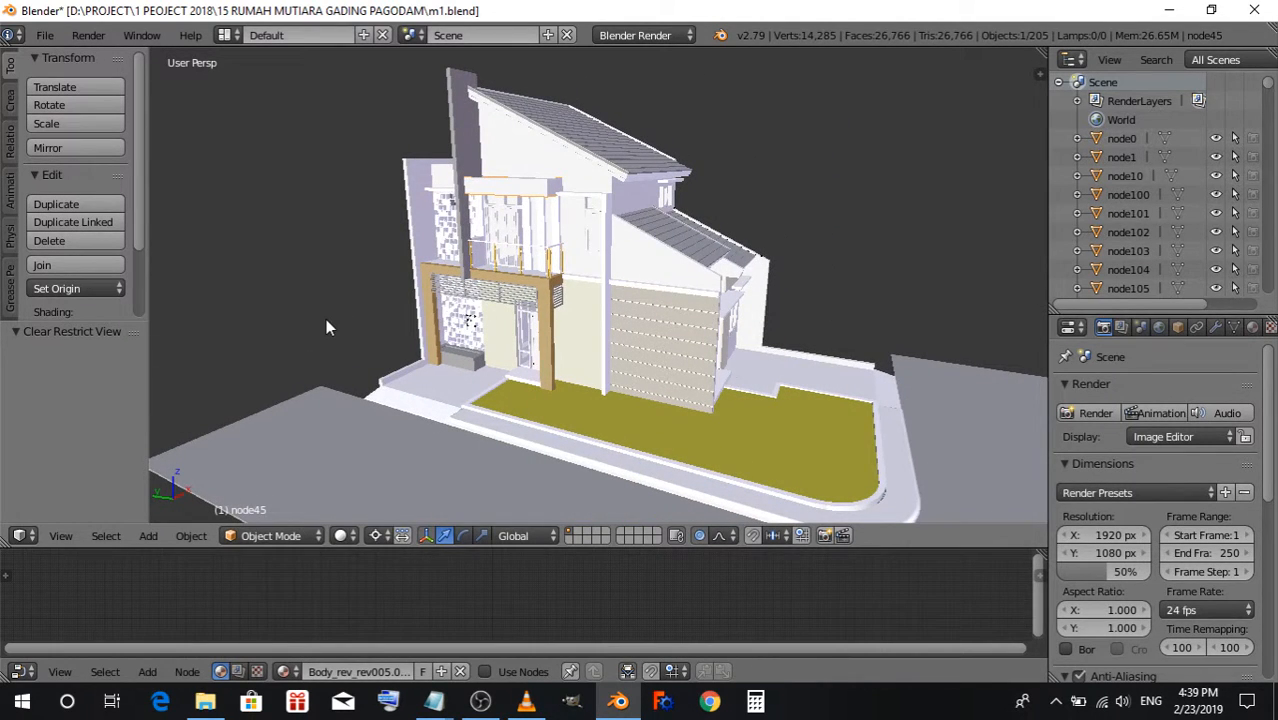
shift+right_click(327, 436)
shift+right_click(384, 405)
shift+right_click(410, 386)
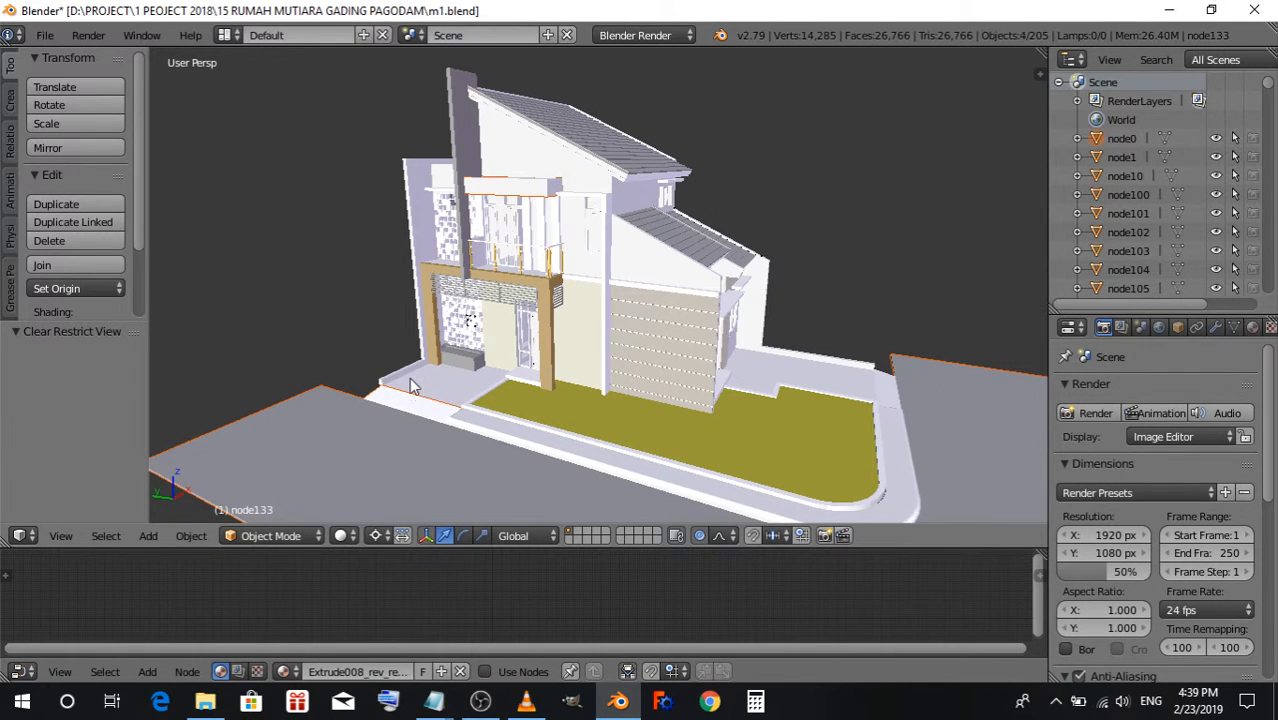
shift+right_click(409, 365)
shift+right_click(420, 309)
shift+right_click(426, 306)
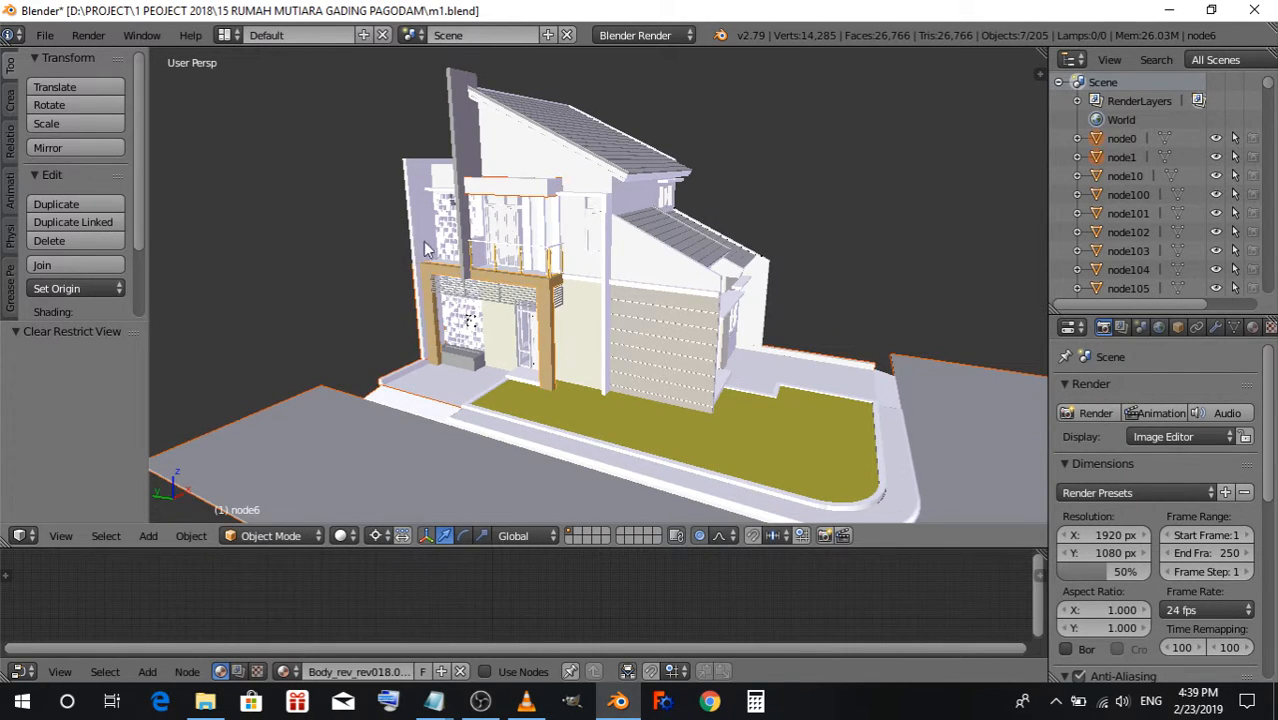
shift+right_click(425, 250)
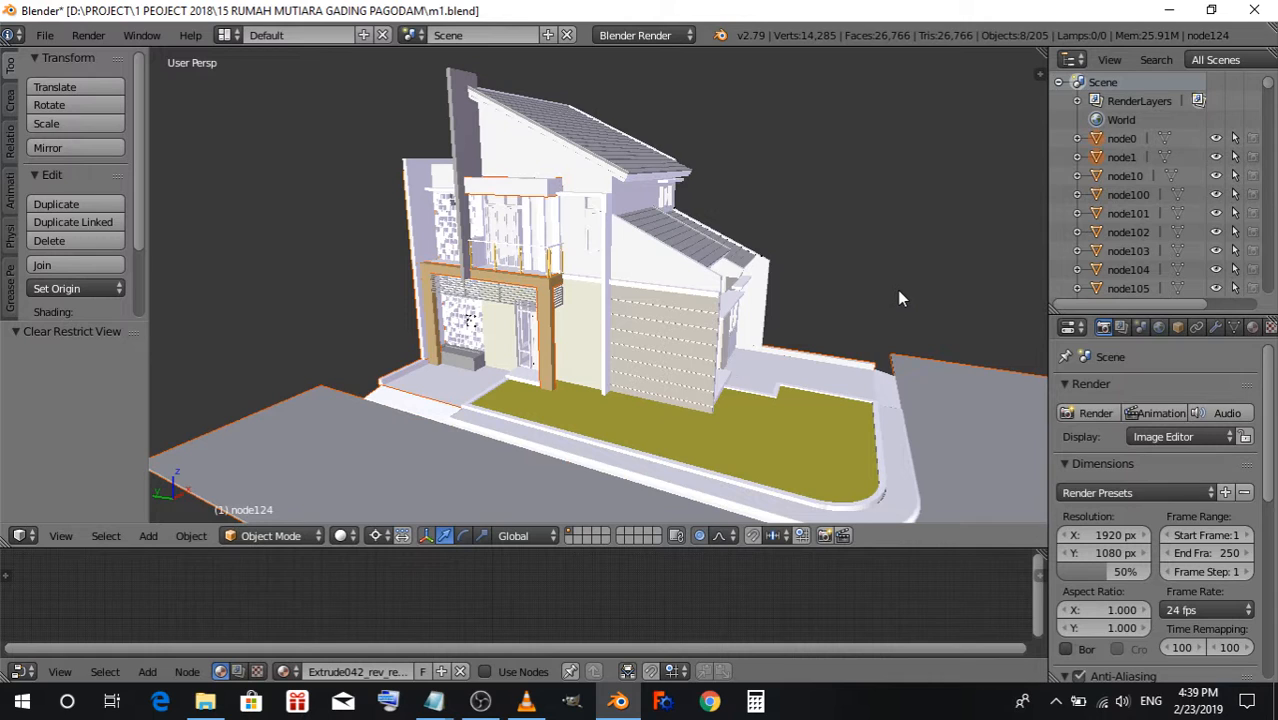
key(a)
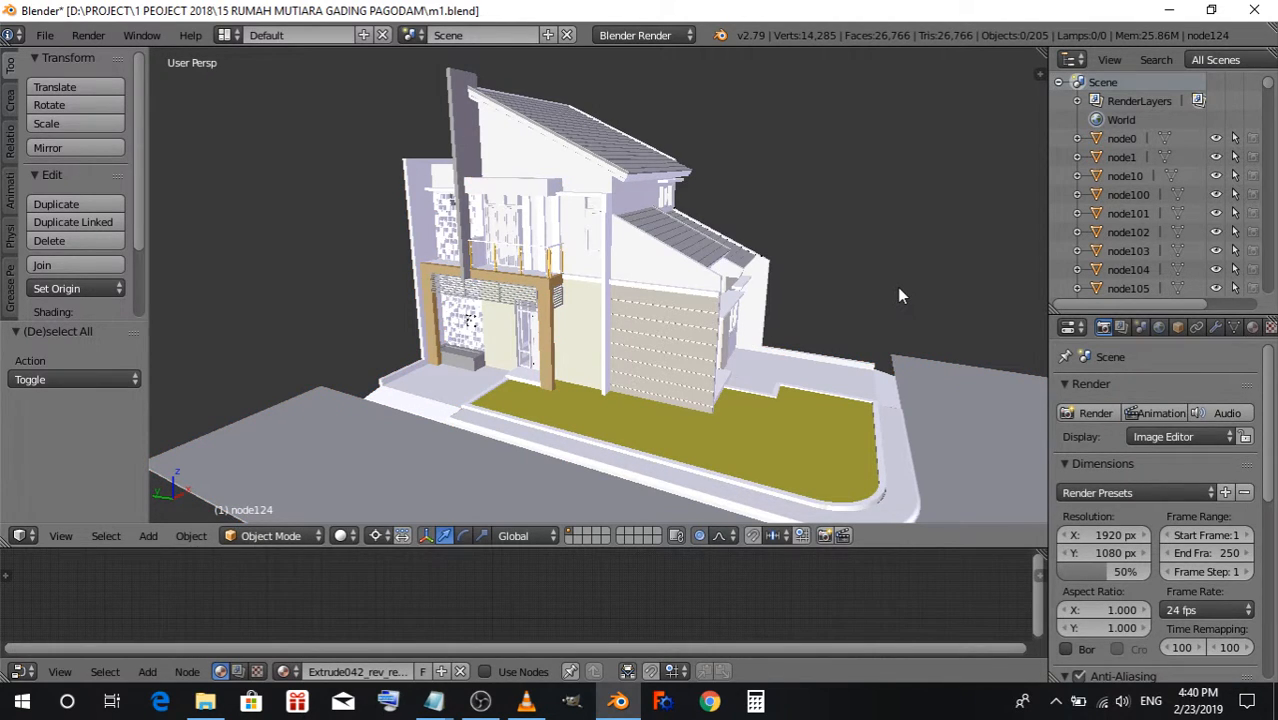
Select every object in the scene and clear the whole selection again.
middle_drag(897, 287, 870, 292)
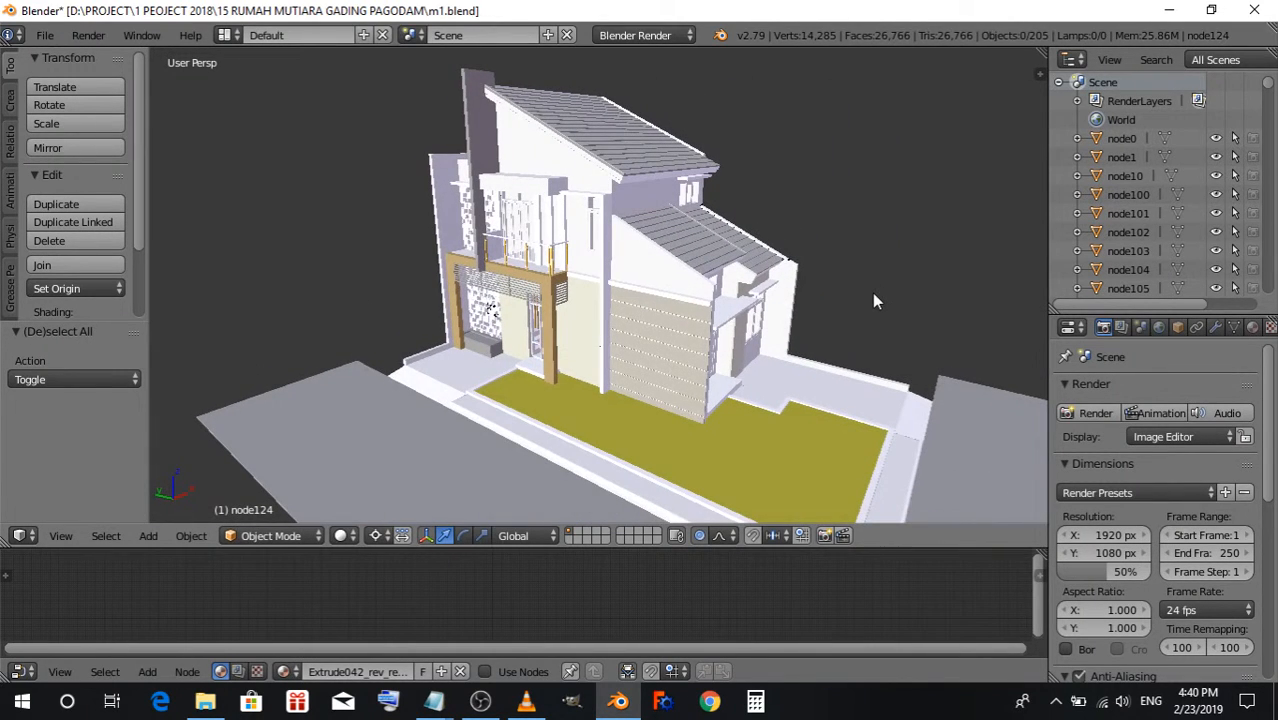
key(a)
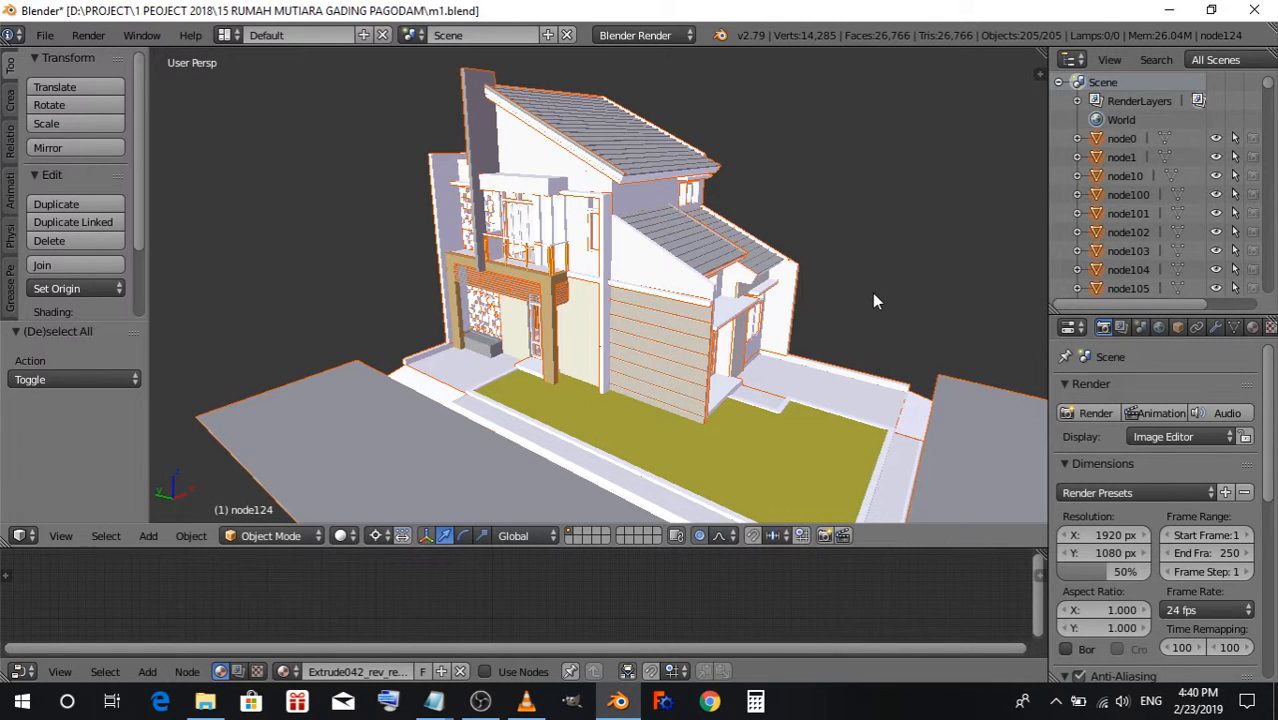
key(a)
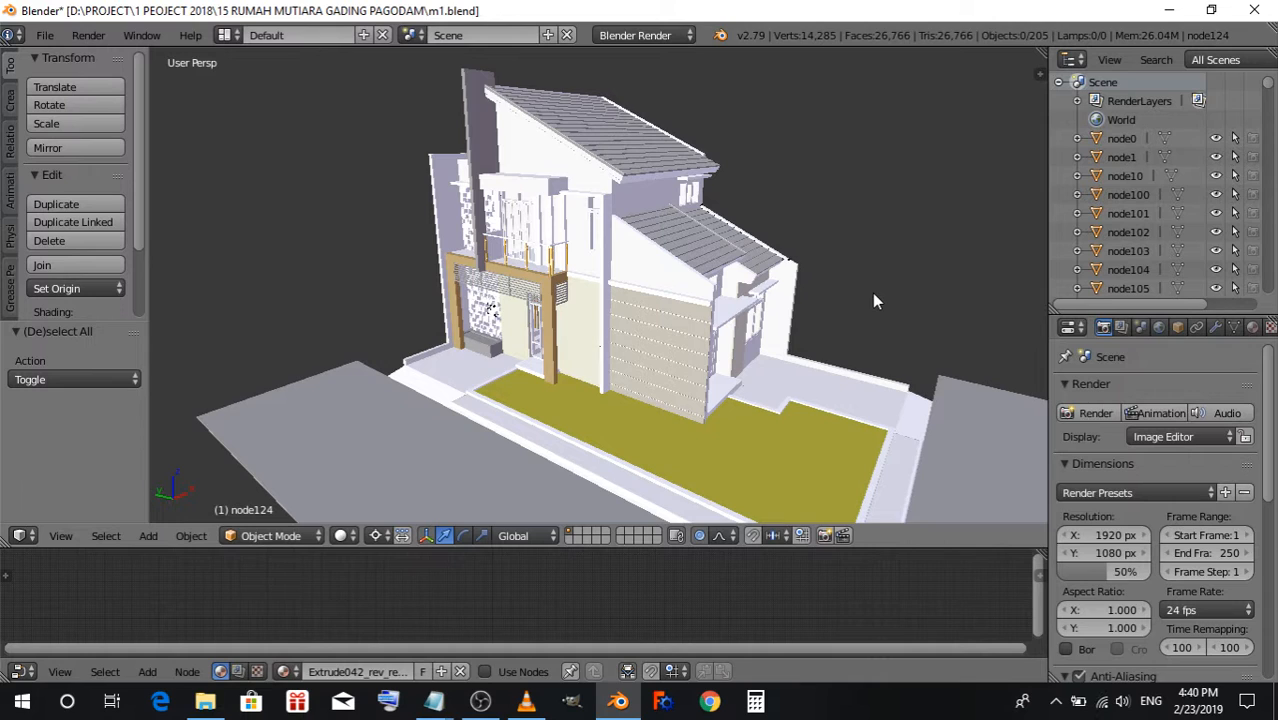
Select the road, driveway ramp, carport floor and a piece by the planter box together, and clear the selection.
right_click(370, 407)
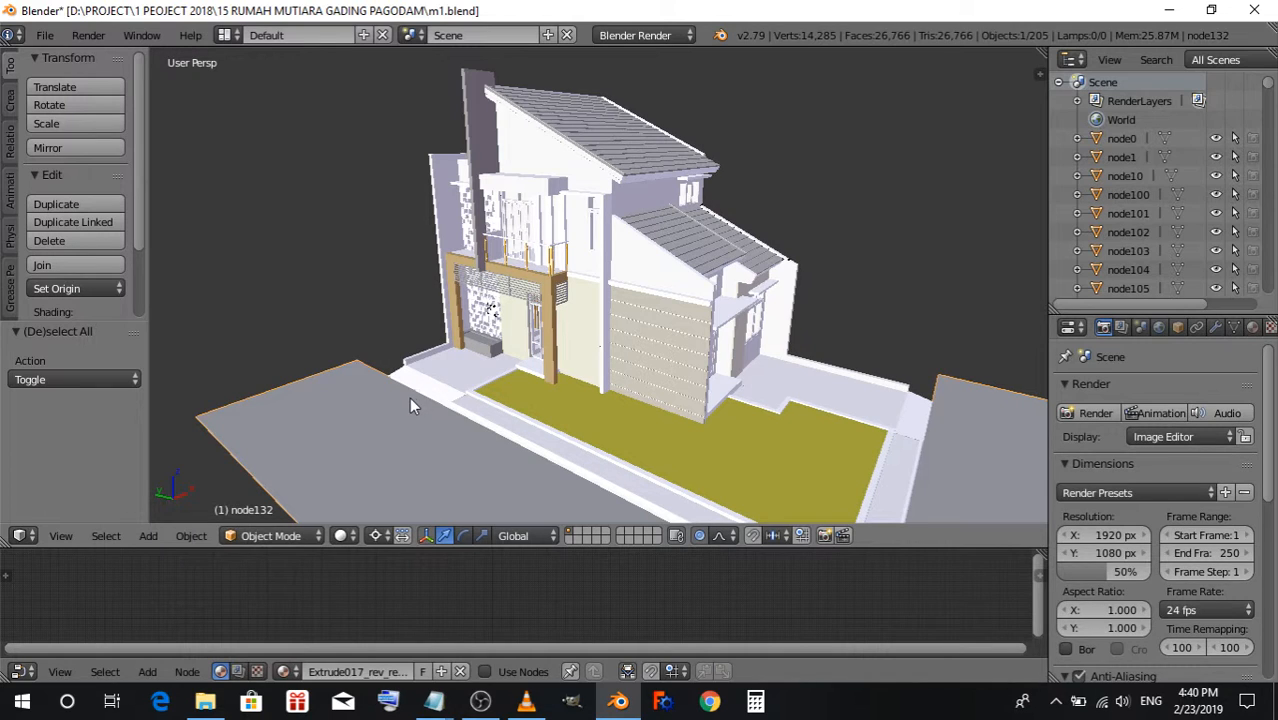
right_click(421, 392)
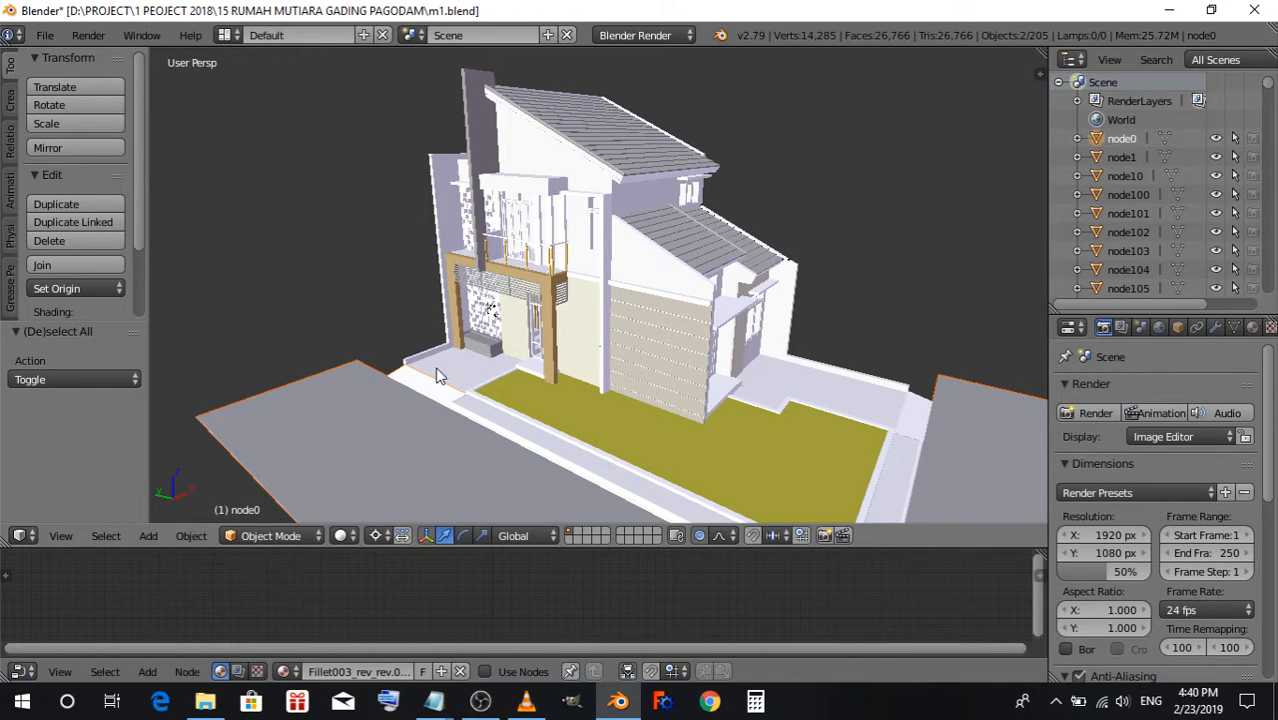
shift+right_click(437, 369)
shift+right_click(483, 346)
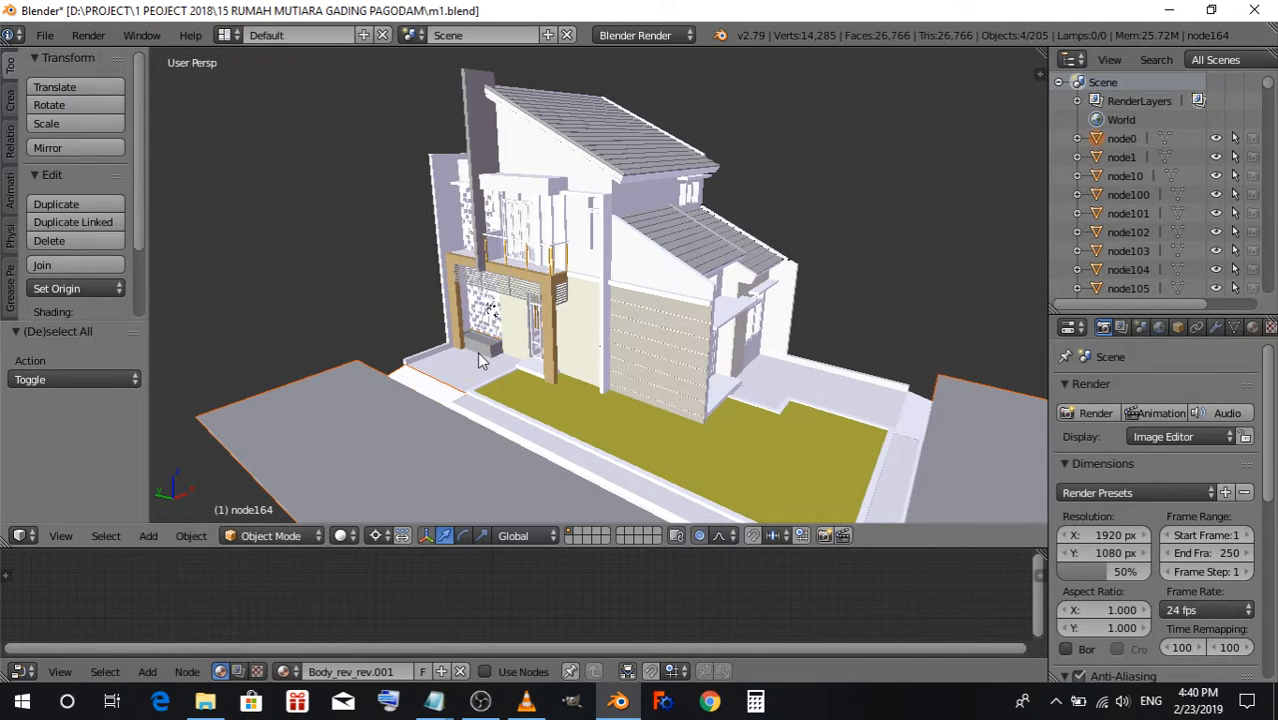
key(a)
Multi-select the road, driveway ramp and carport floor, and deselect everything after toggling the selection of the whole scene.
middle_drag(478, 360, 578, 362)
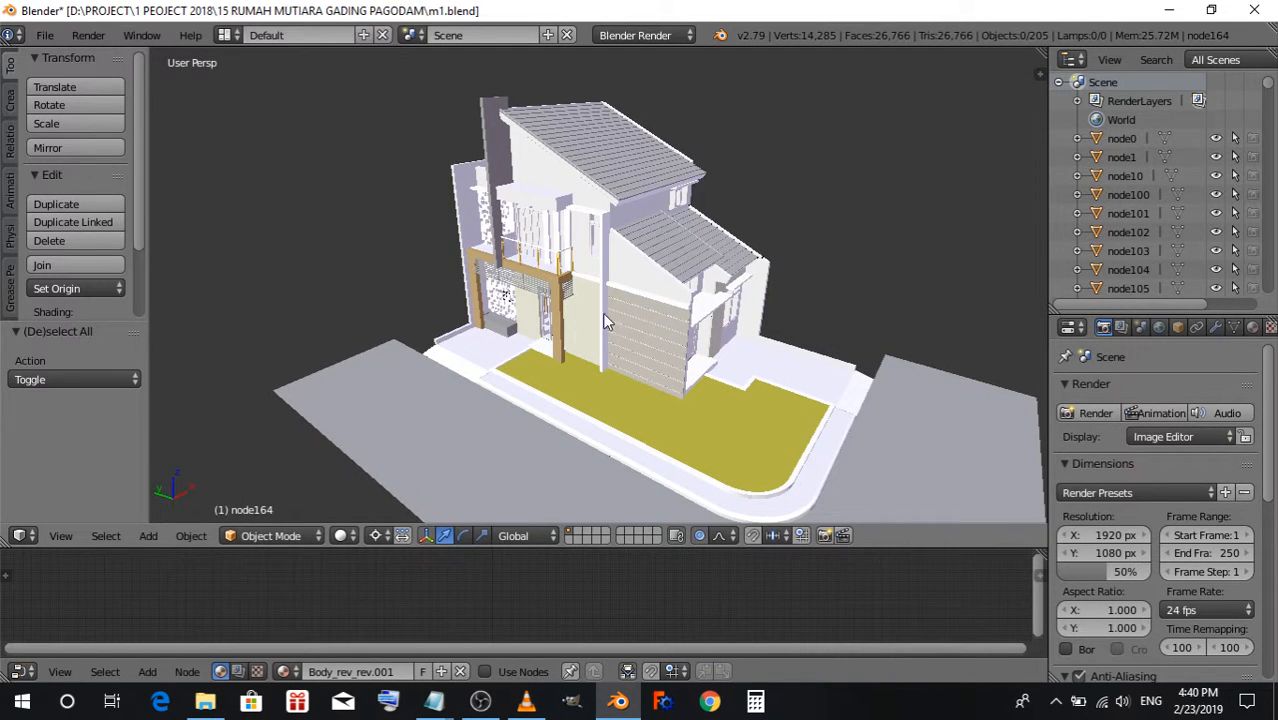
right_click(426, 378)
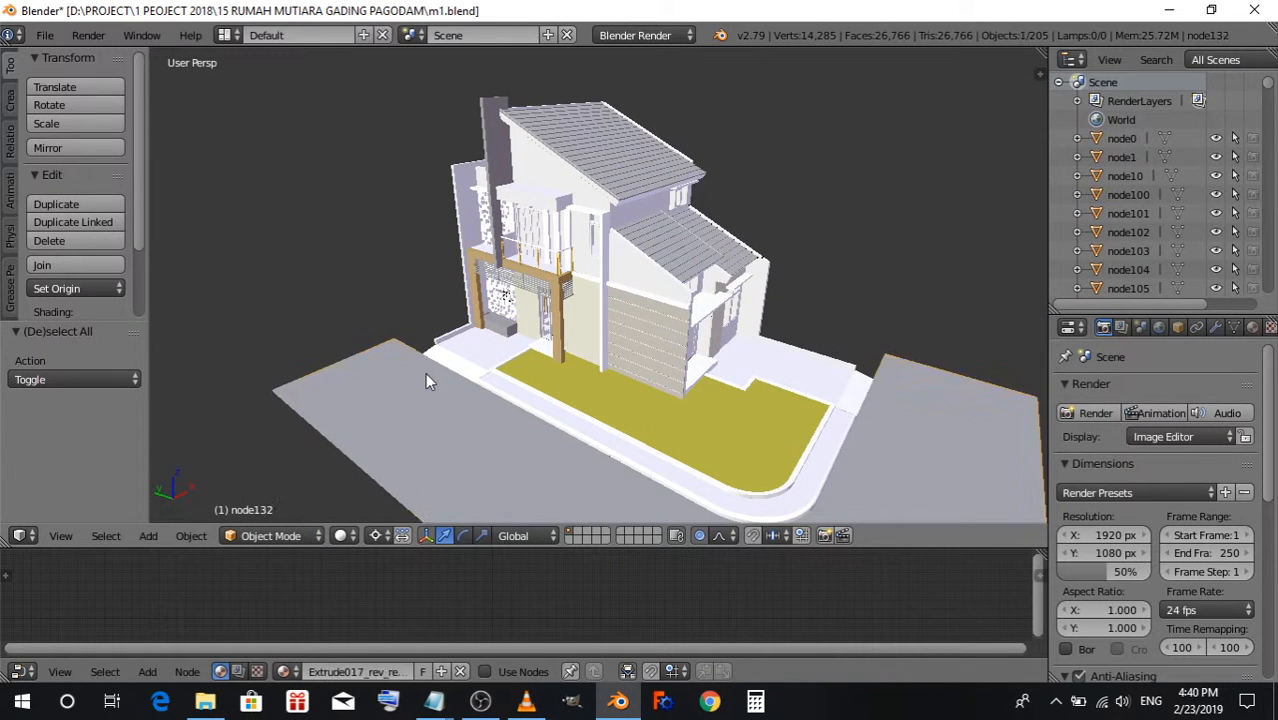
shift+right_click(443, 365)
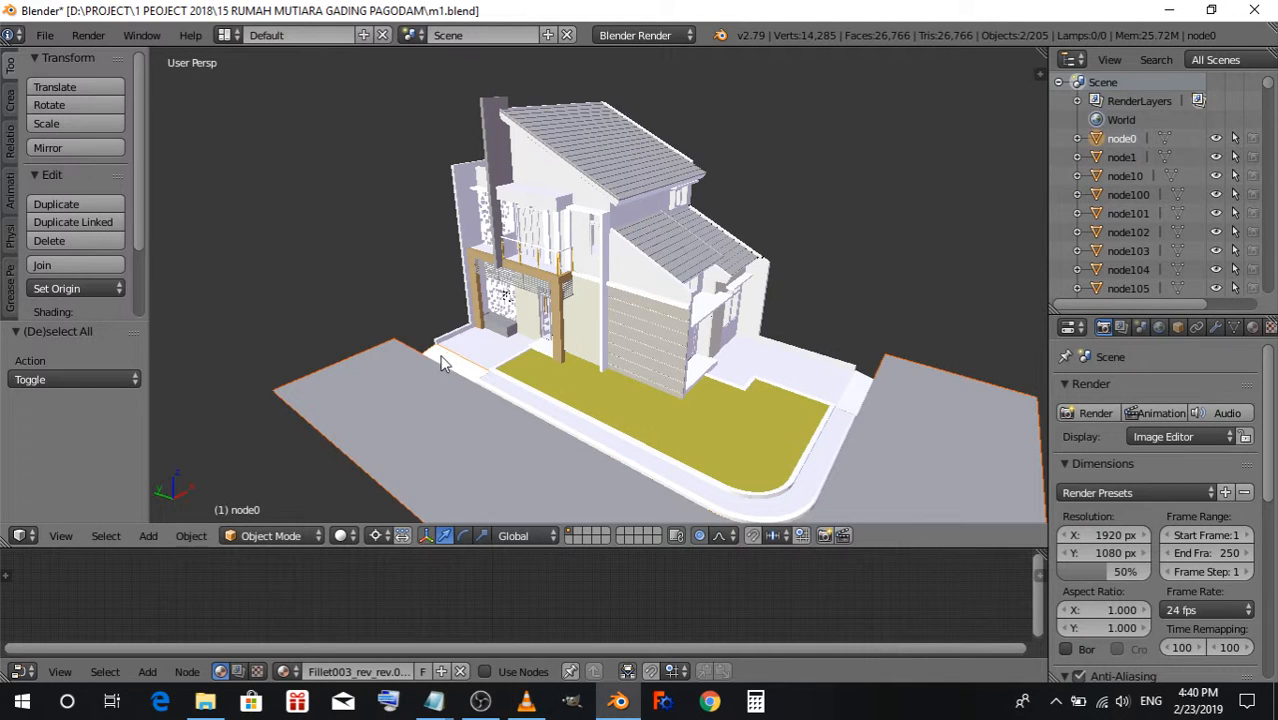
shift+right_click(463, 350)
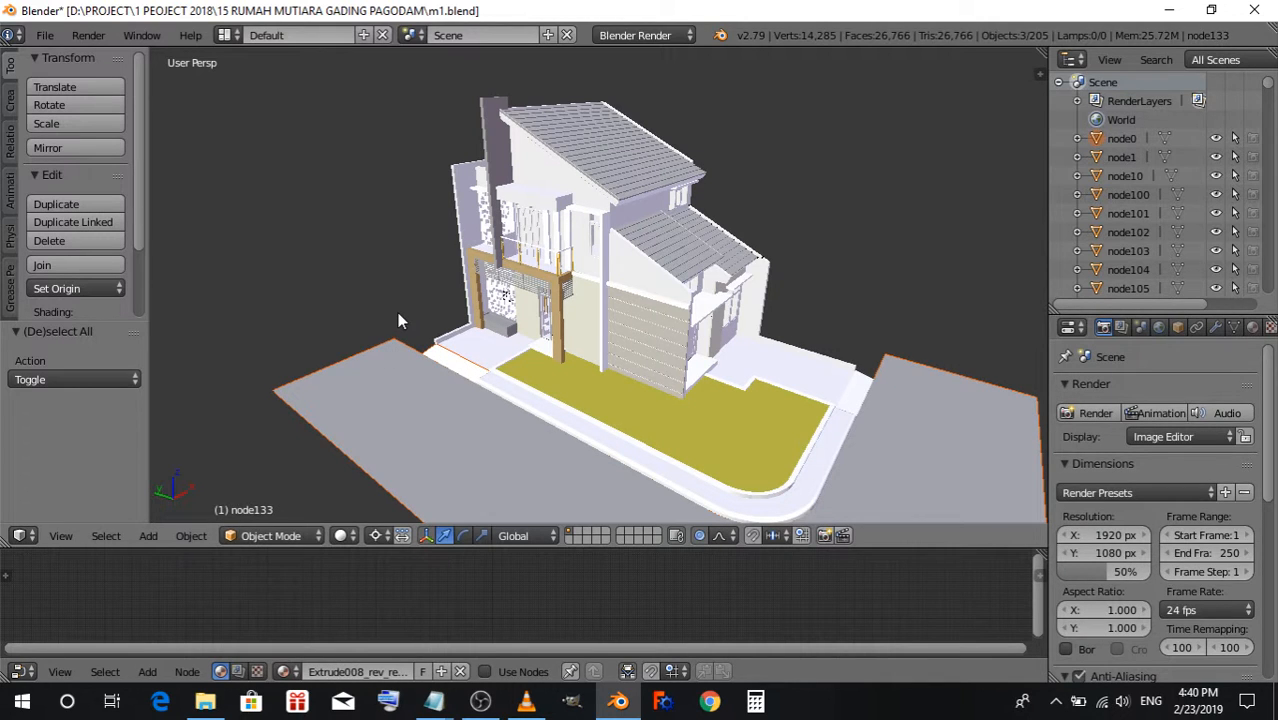
key(a)
key(a)
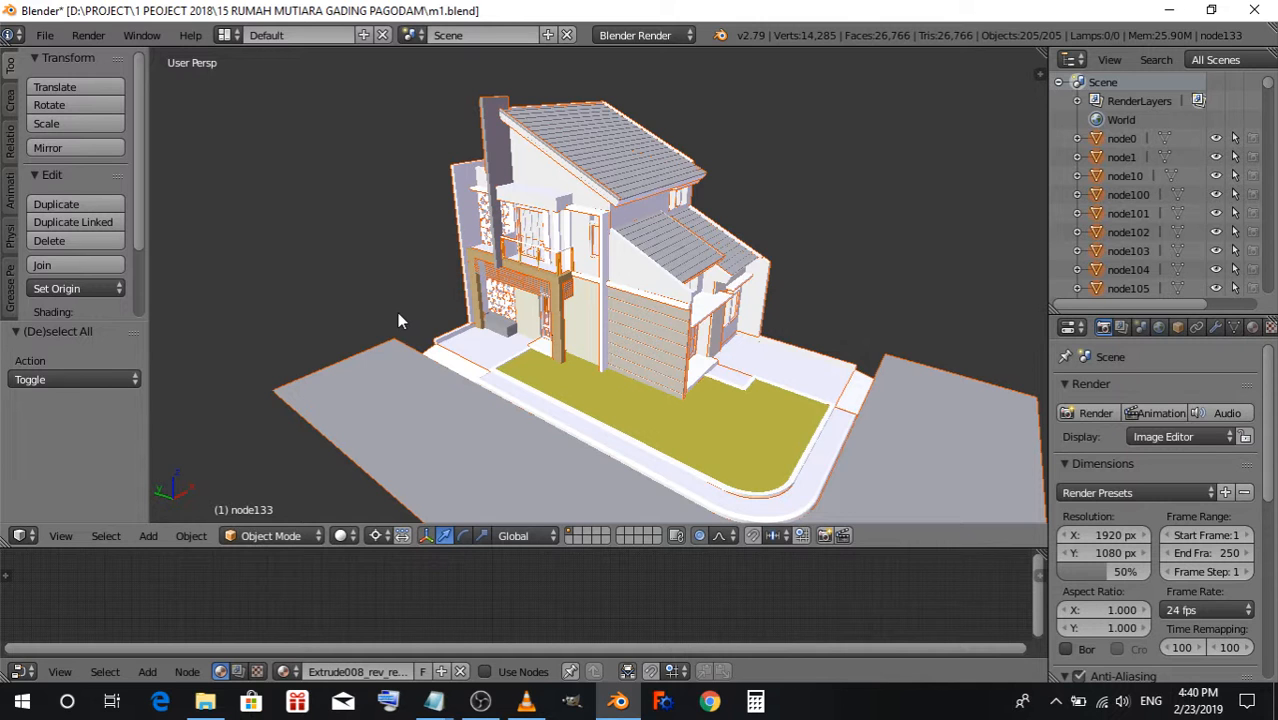
key(a)
Select the wooden entrance frame, and hide and unhide it twice.
middle_drag(378, 326, 551, 324)
scroll(566, 312, up, 3)
scroll(566, 312, down, 3)
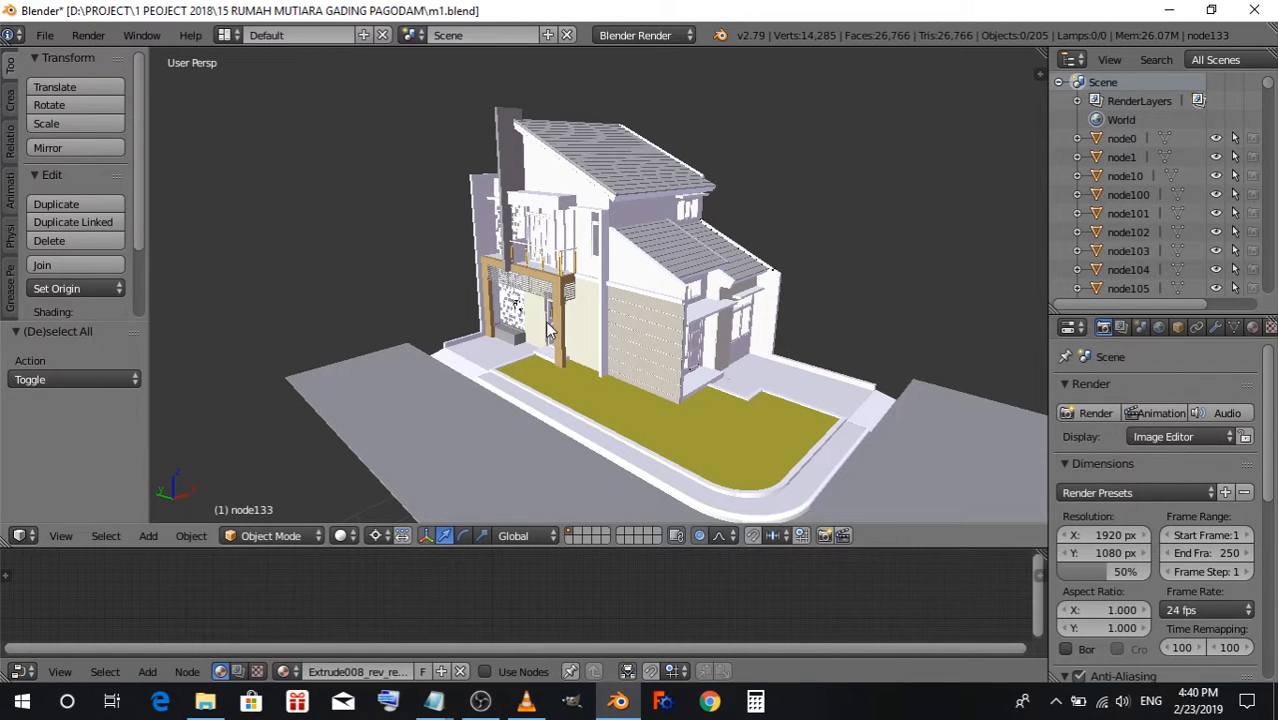
middle_drag(548, 330, 724, 383)
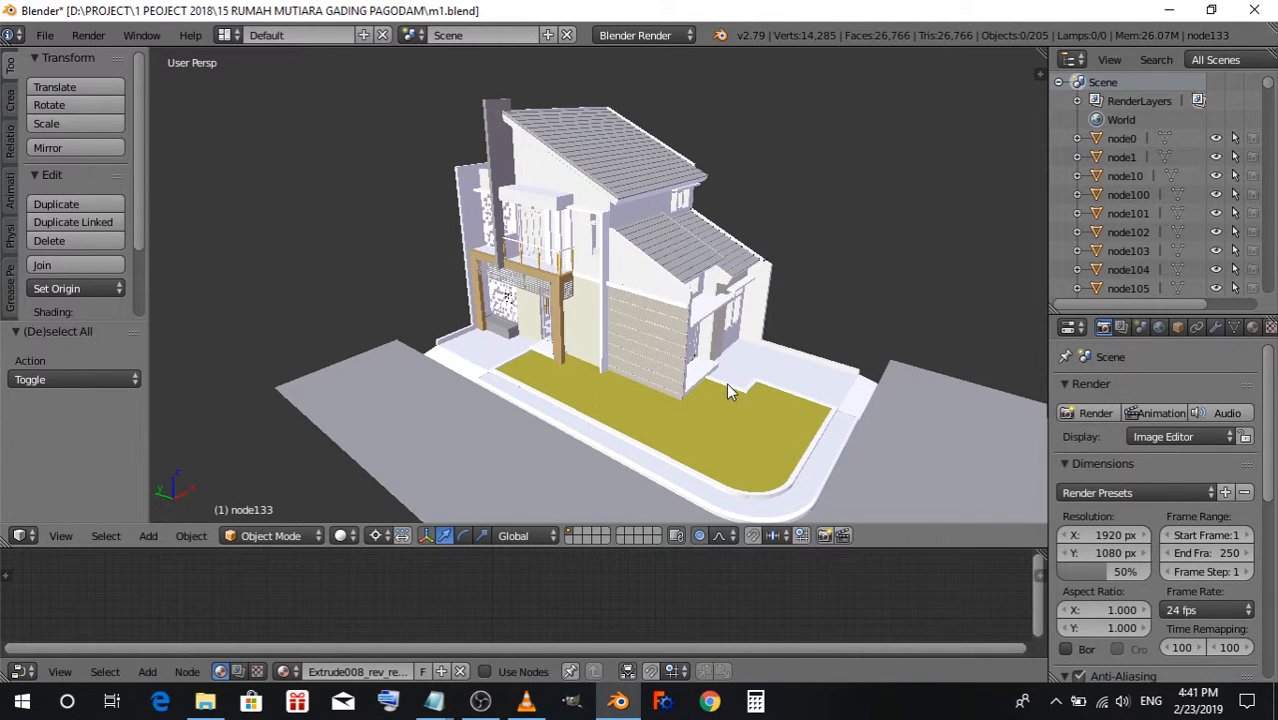
right_click(555, 317)
key(h)
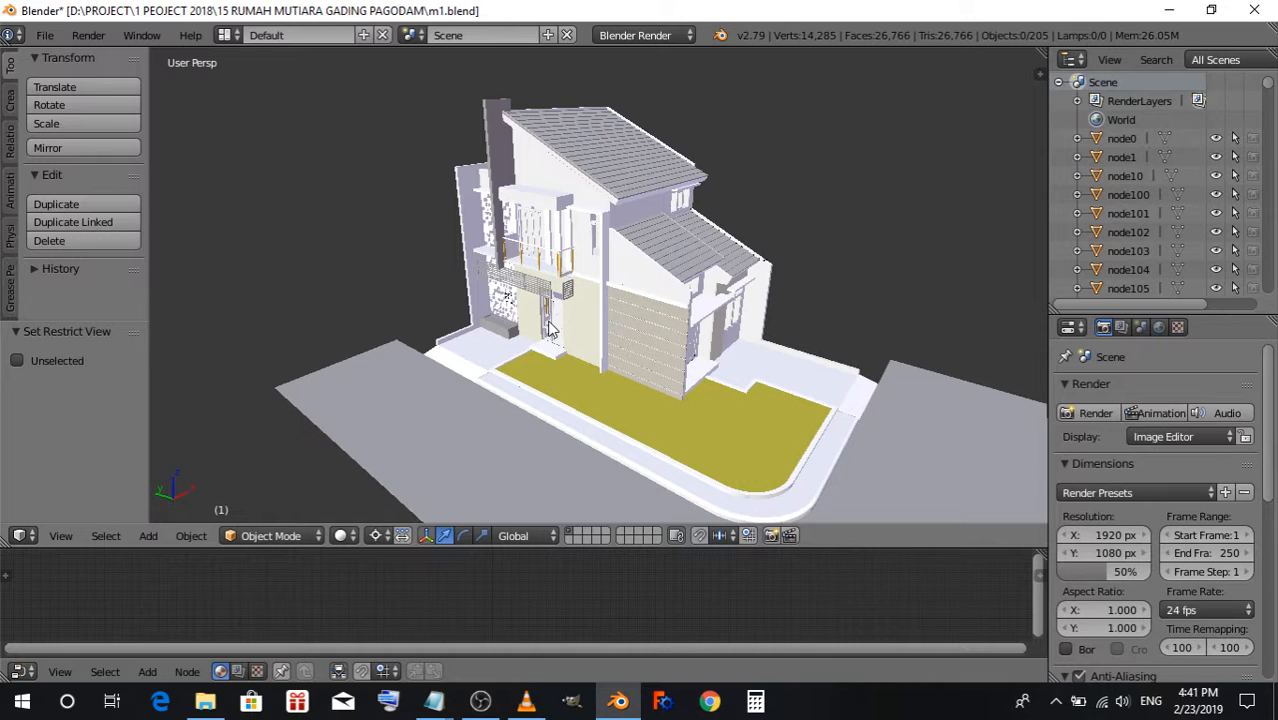
key(alt+h)
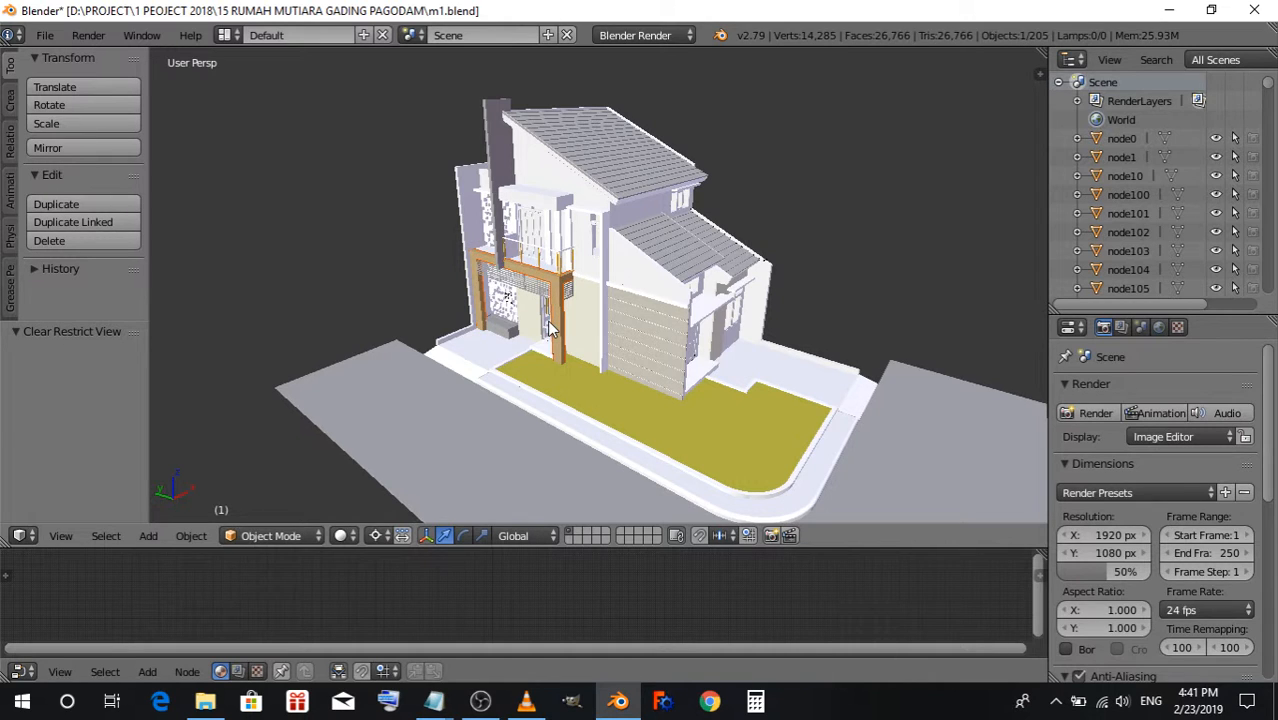
key(h)
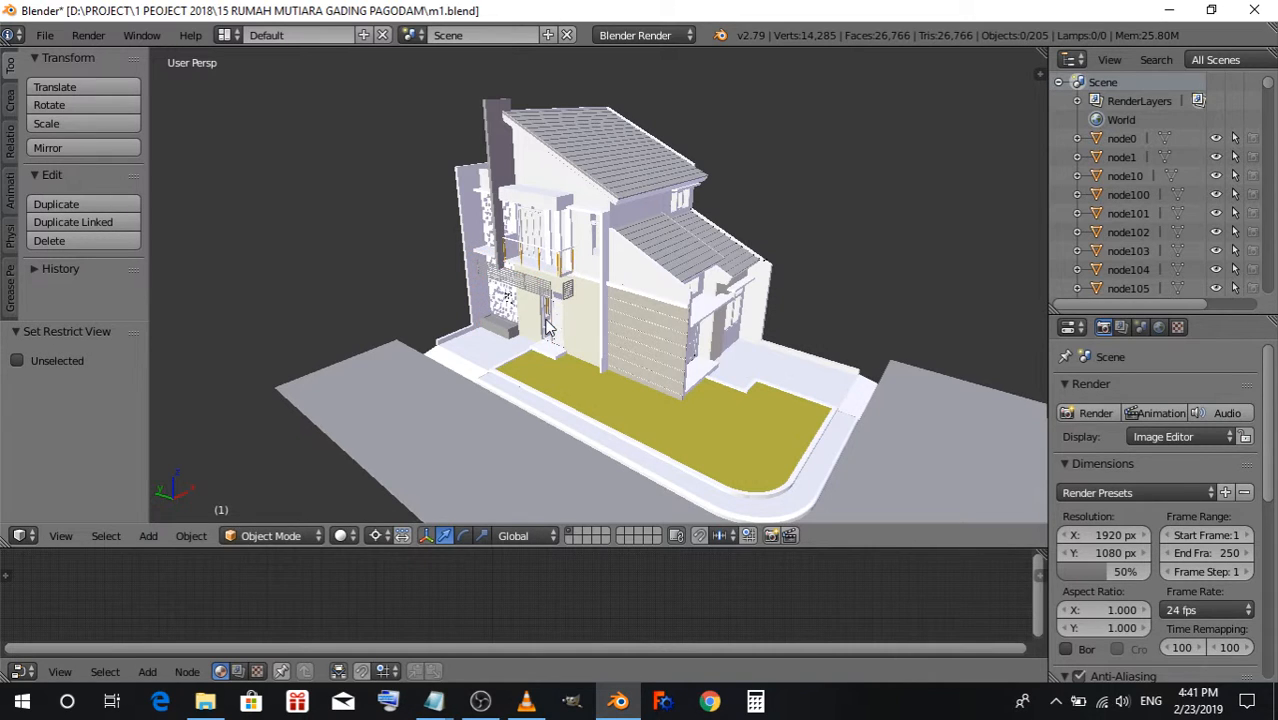
key(alt+h)
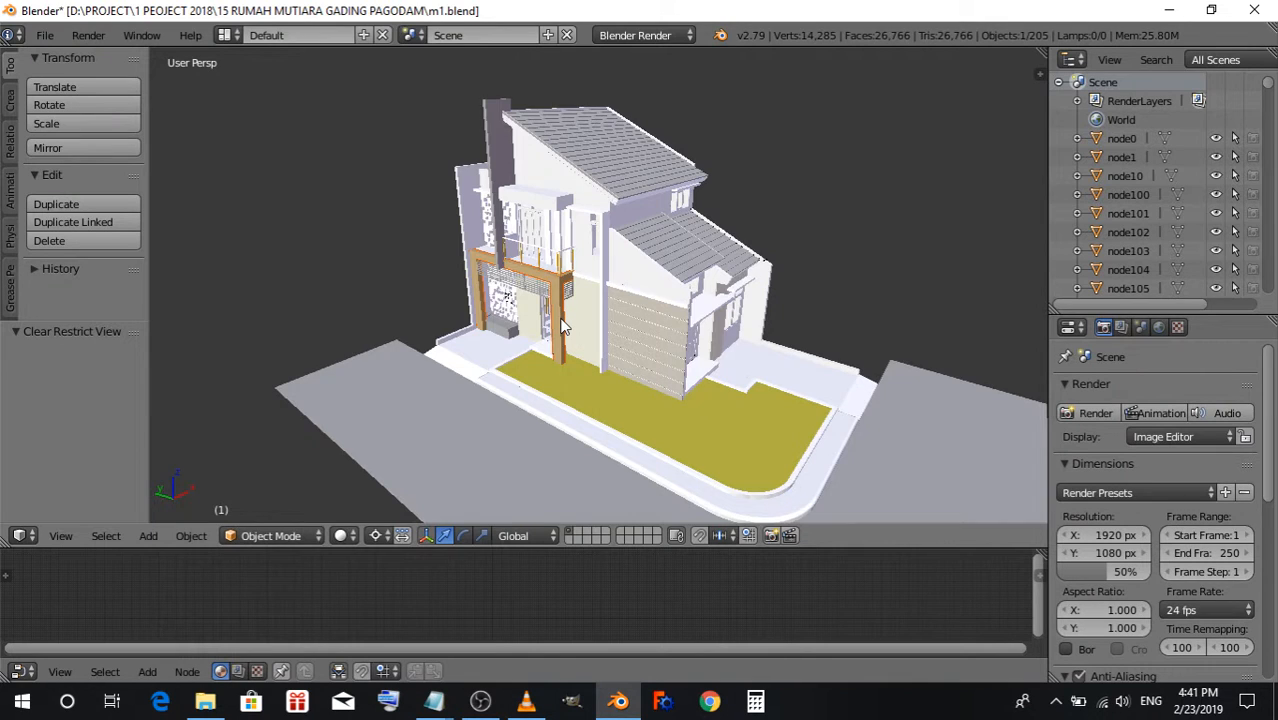
Isolate the wooden entrance frame by hiding all unselected objects, and unhide the rest of the house.
key(shift+h)
scroll(553, 275, up, 5)
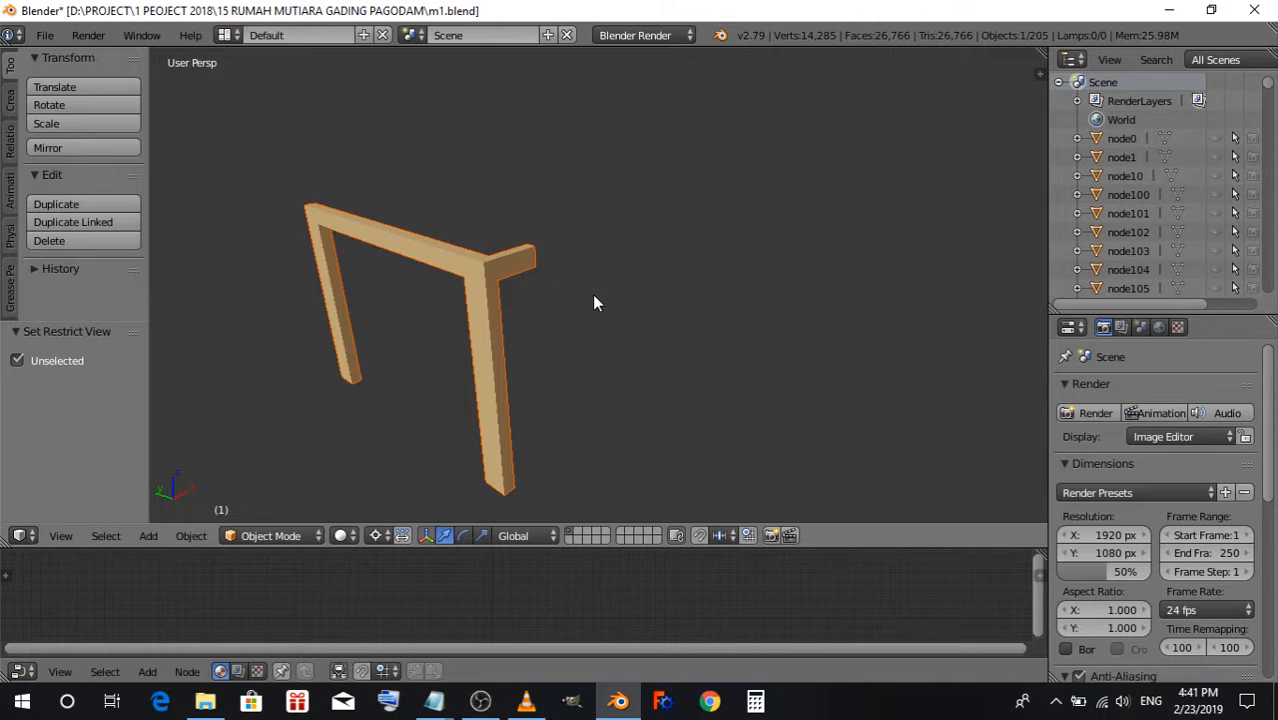
mouse_move(594, 303)
middle_down()
mouse_move(474, 300)
mouse_move(613, 285)
mouse_move(616, 301)
middle_up()
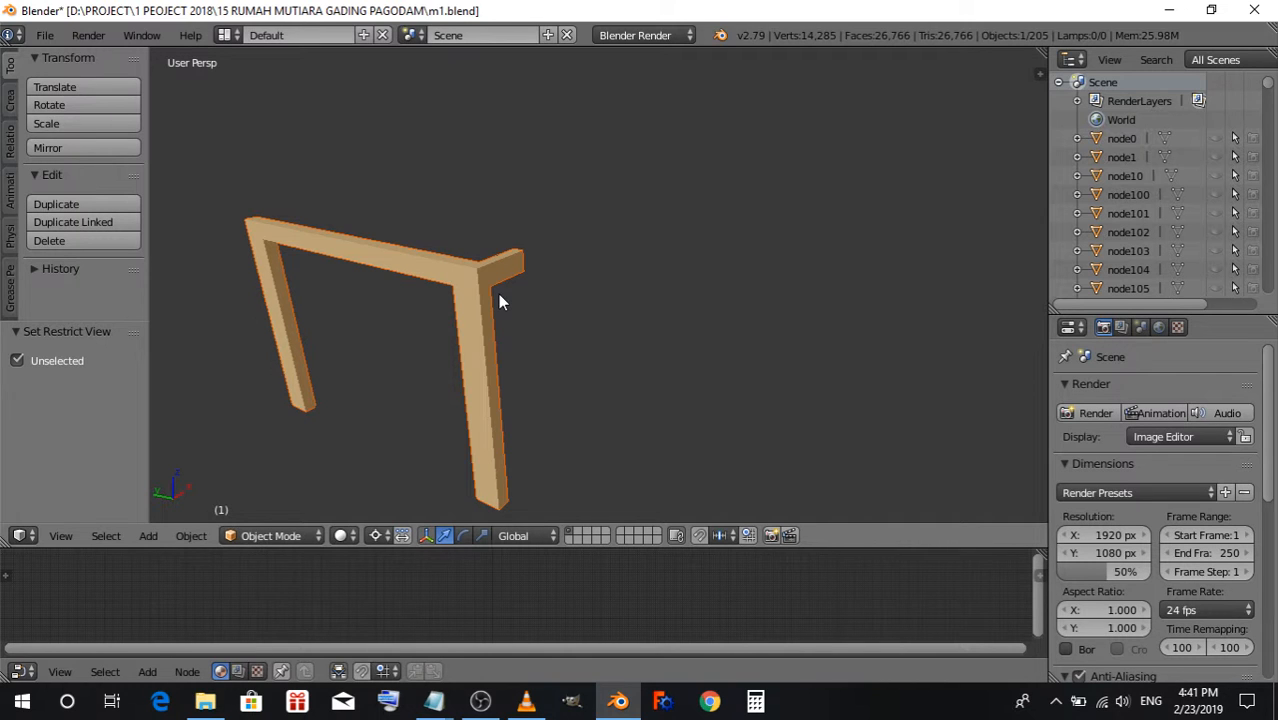
key(alt+h)
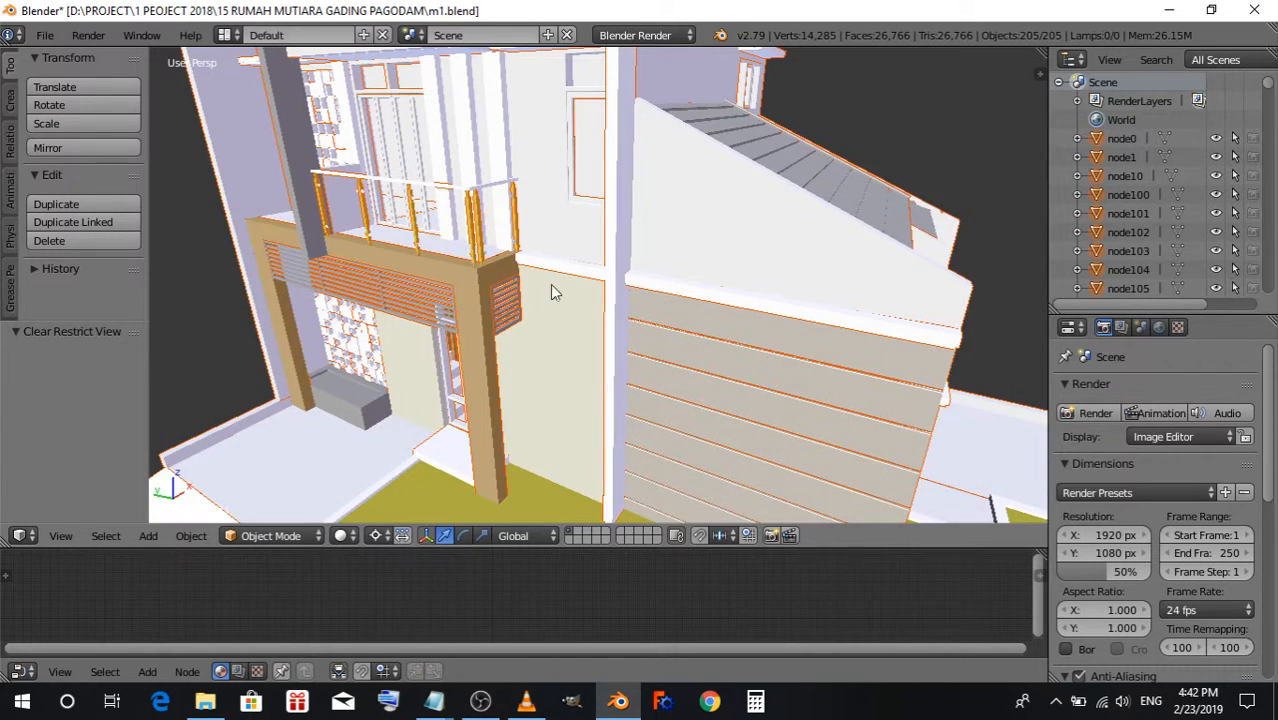
Examine the whole house model from several angles, covering the front facade, side wall and roof.
key(Home)
scroll(566, 281, down, 3)
middle_drag(1010, 288, 622, 268)
scroll(622, 268, up, 2)
middle_drag(420, 276, 759, 234)
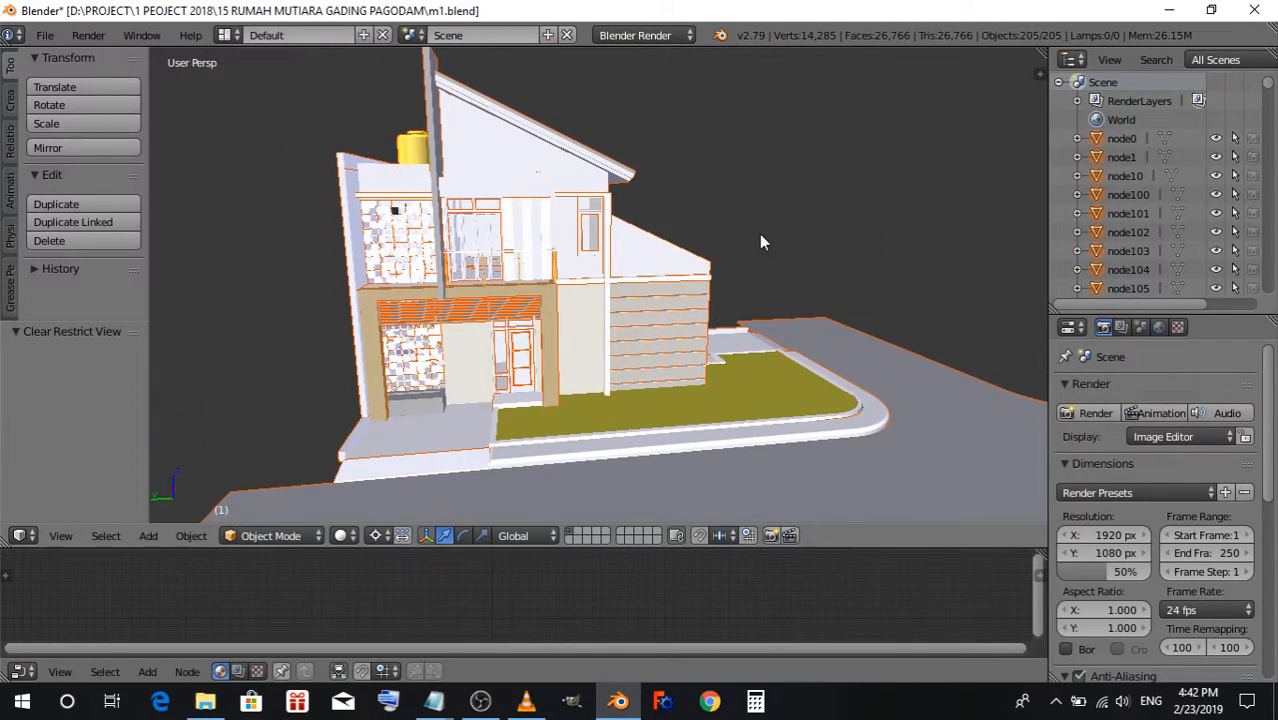
middle_drag(850, 276, 708, 285)
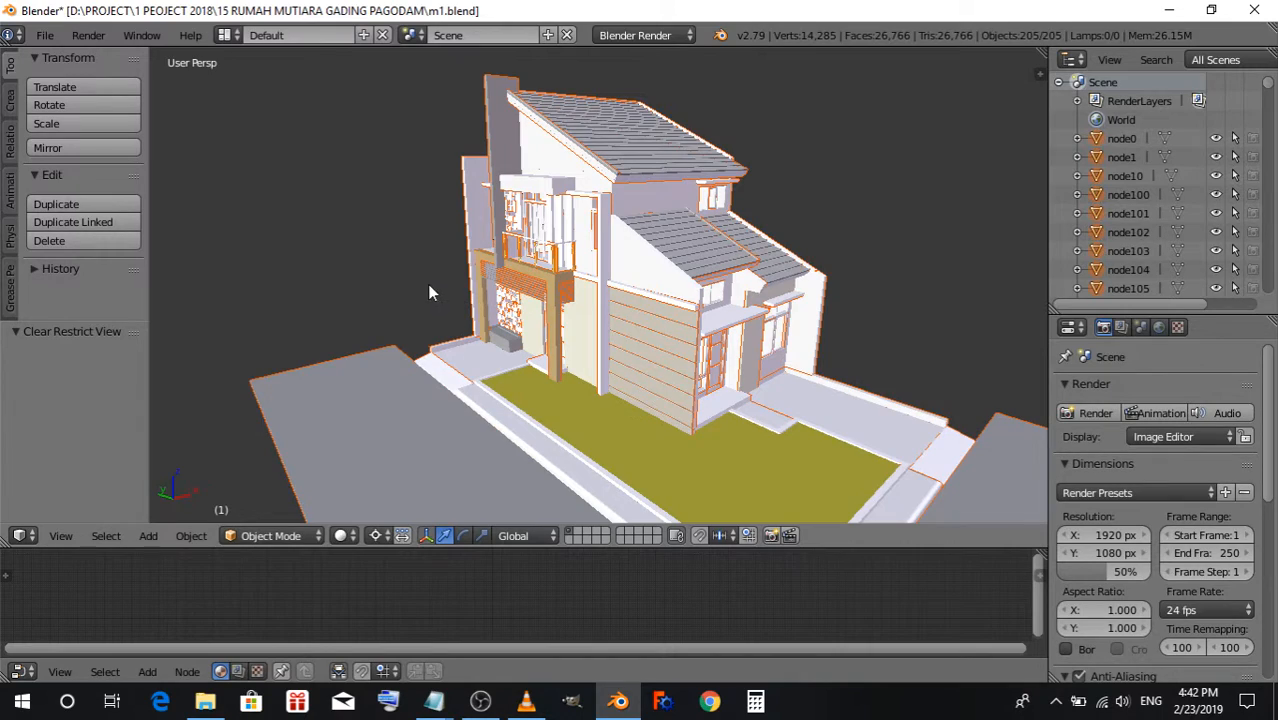
middle_drag(427, 284, 619, 264)
middle_drag(897, 274, 725, 280)
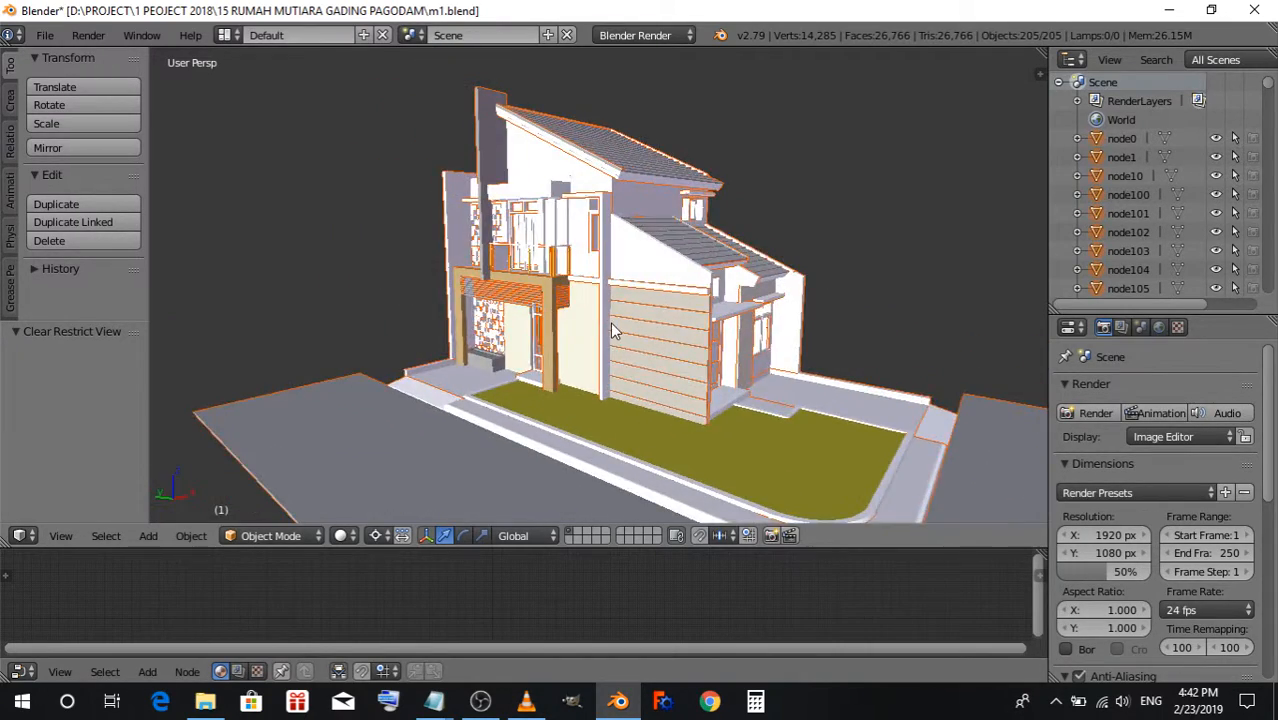
middle_drag(610, 321, 644, 347)
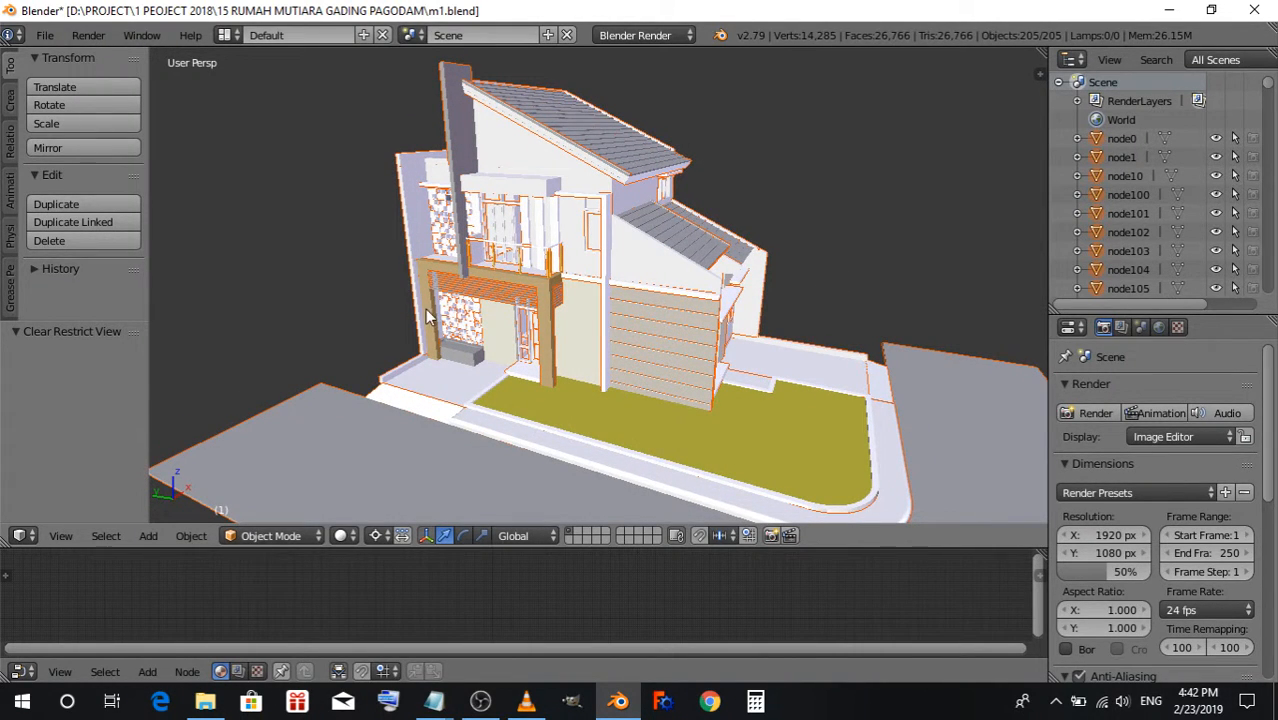
middle_drag(427, 311, 460, 299)
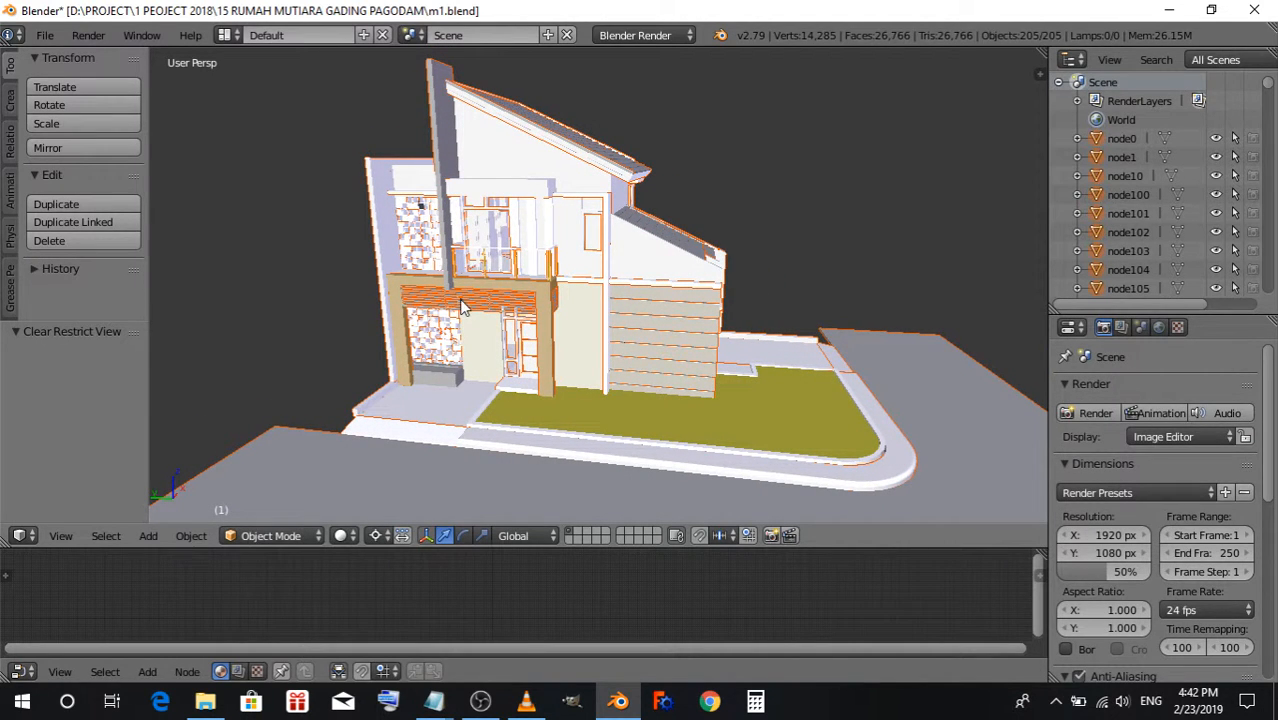
scroll(461, 300, down, 2)
scroll(461, 300, up, 2)
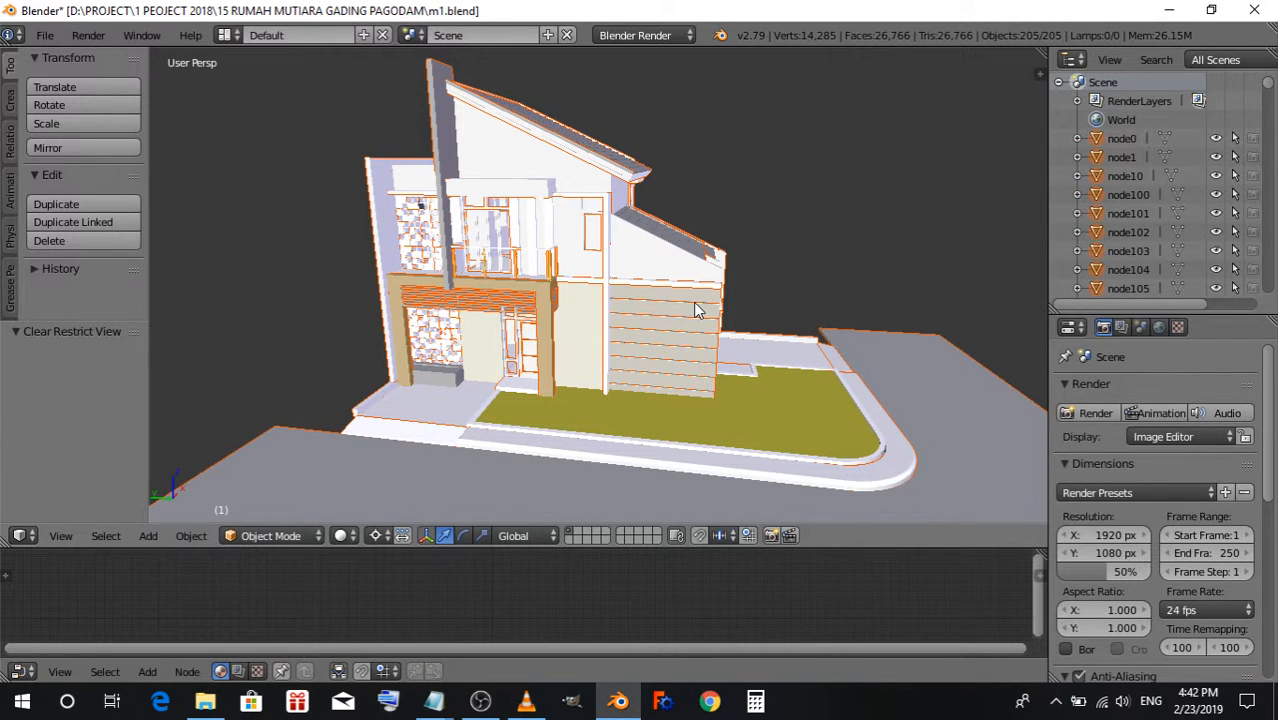